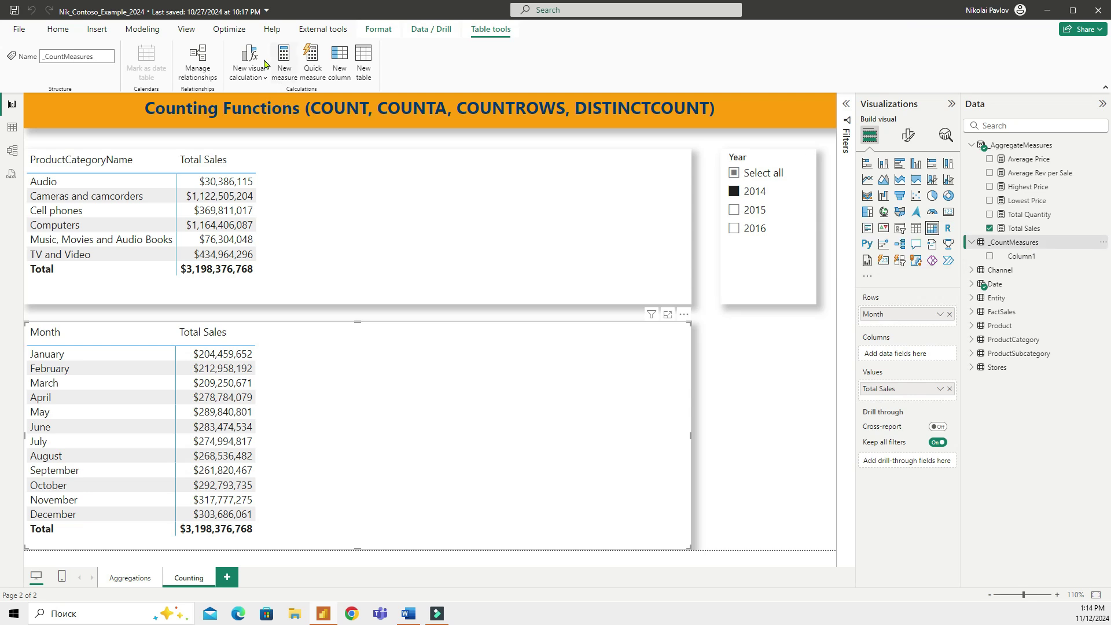
# Create Number of Transactions = COUNT(FactSales[Sales Amount]) and add it to the Month table with thousands separators.
pyautogui.click(283, 54)
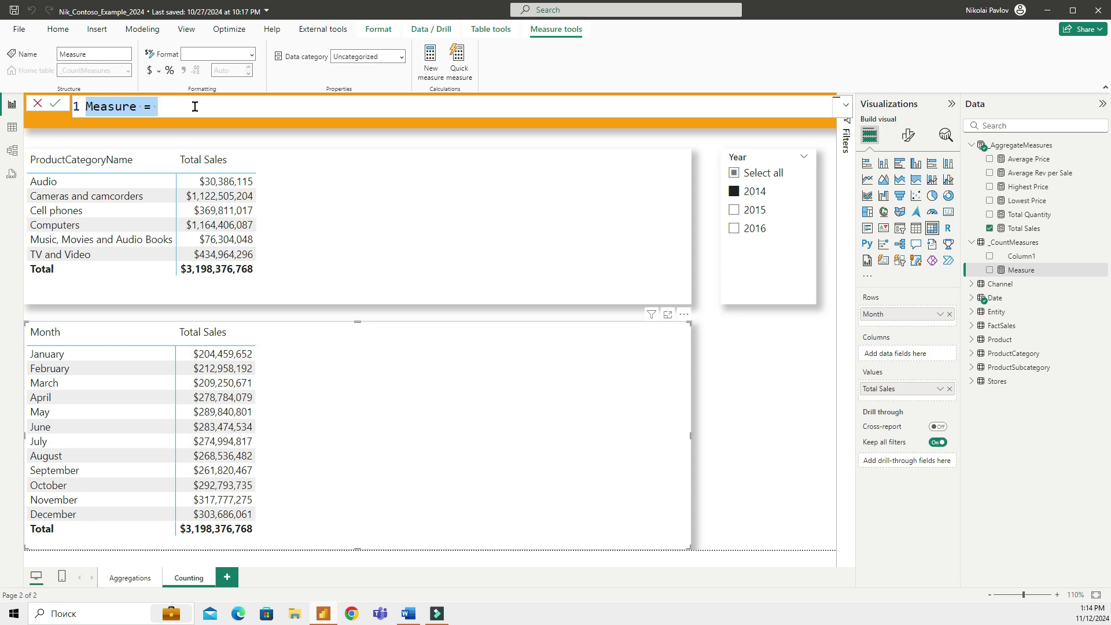
pyautogui.write('Num')
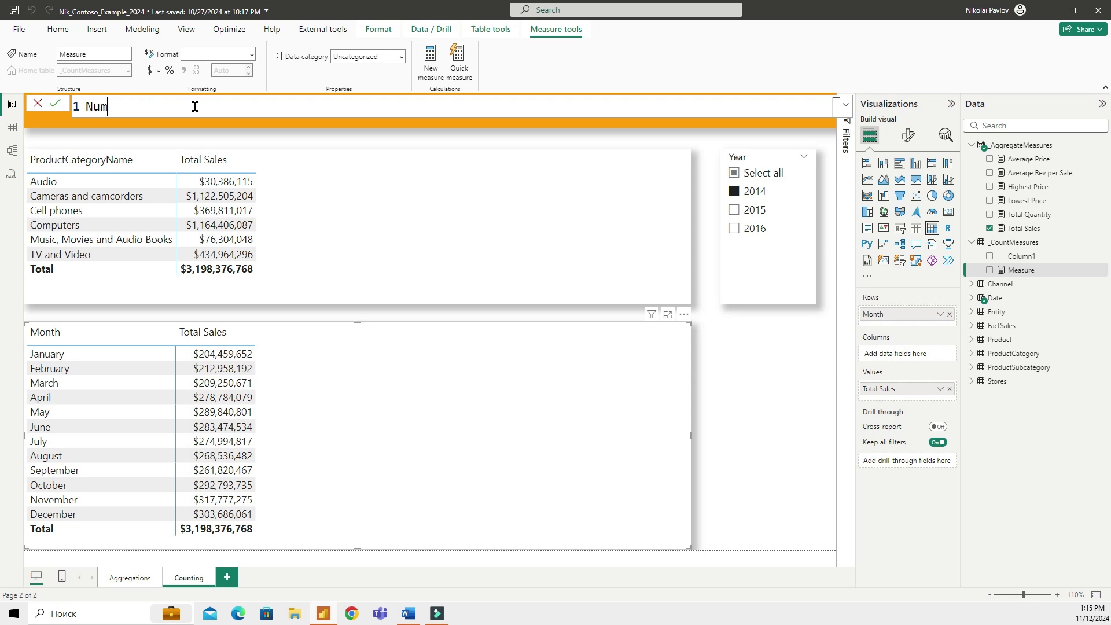
pyautogui.write('ber of Transactions = COUNT(')
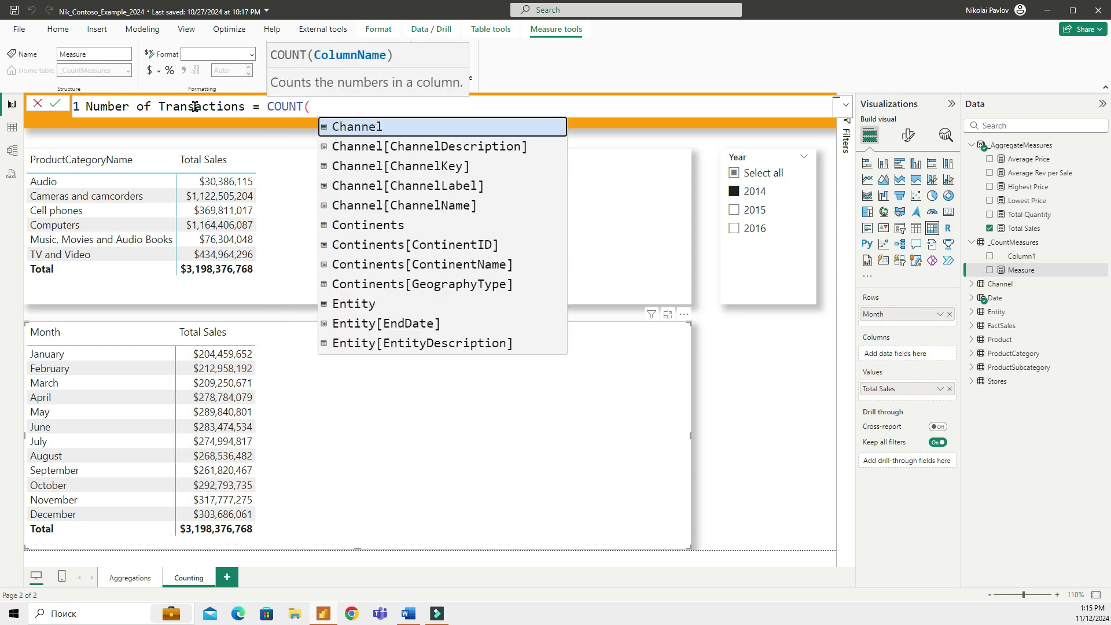
pyautogui.write(' sales')
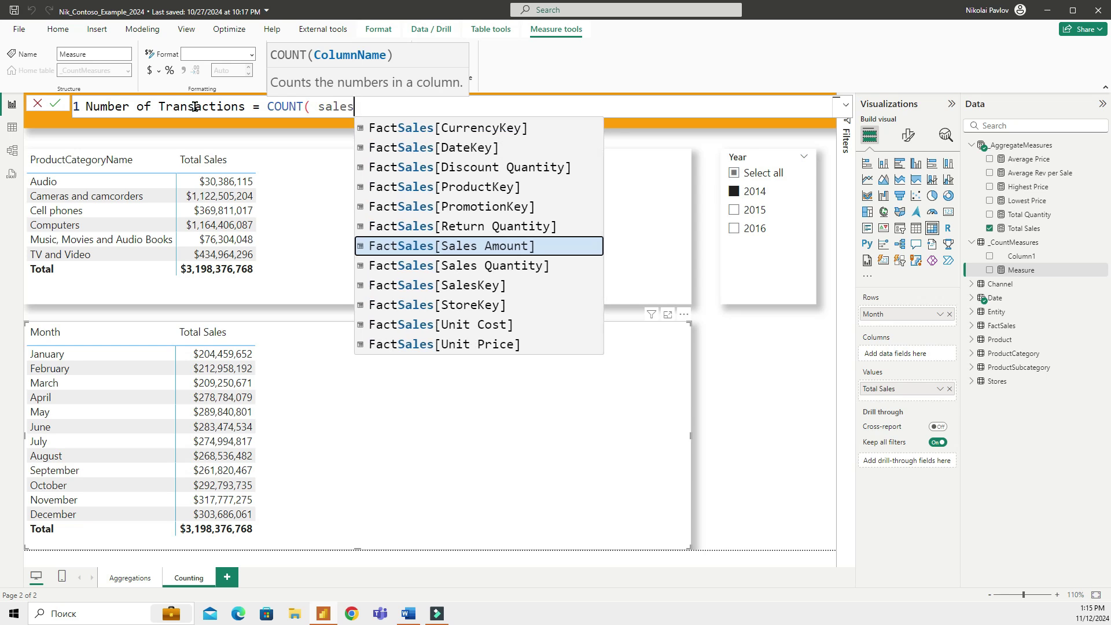
pyautogui.press('Tab')
pyautogui.write(')')
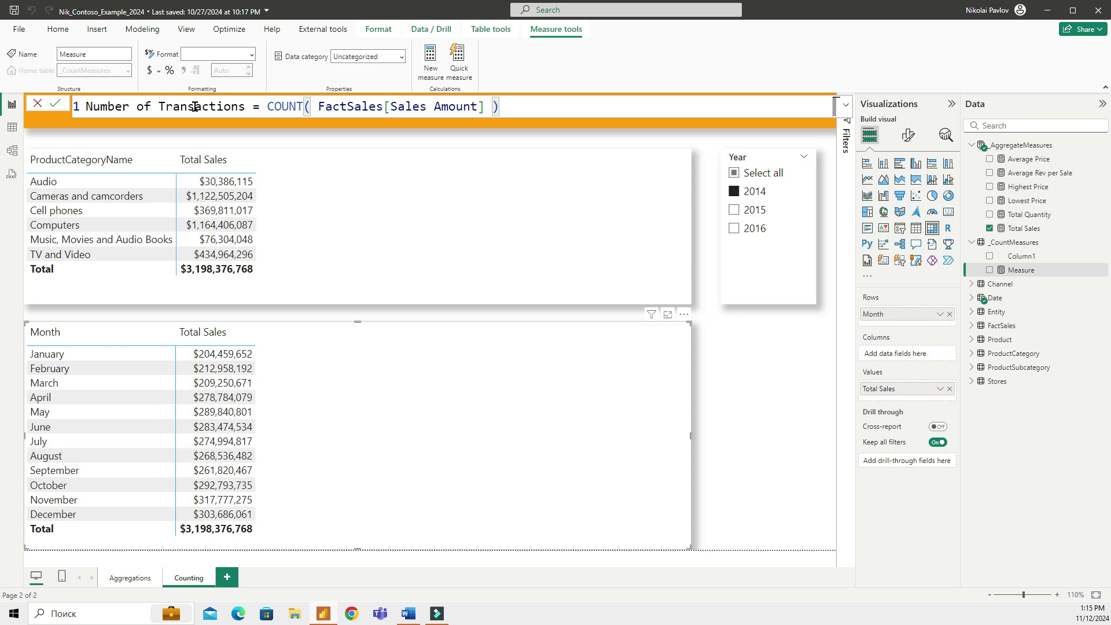
pyautogui.press('Return')
pyautogui.click(989, 270)
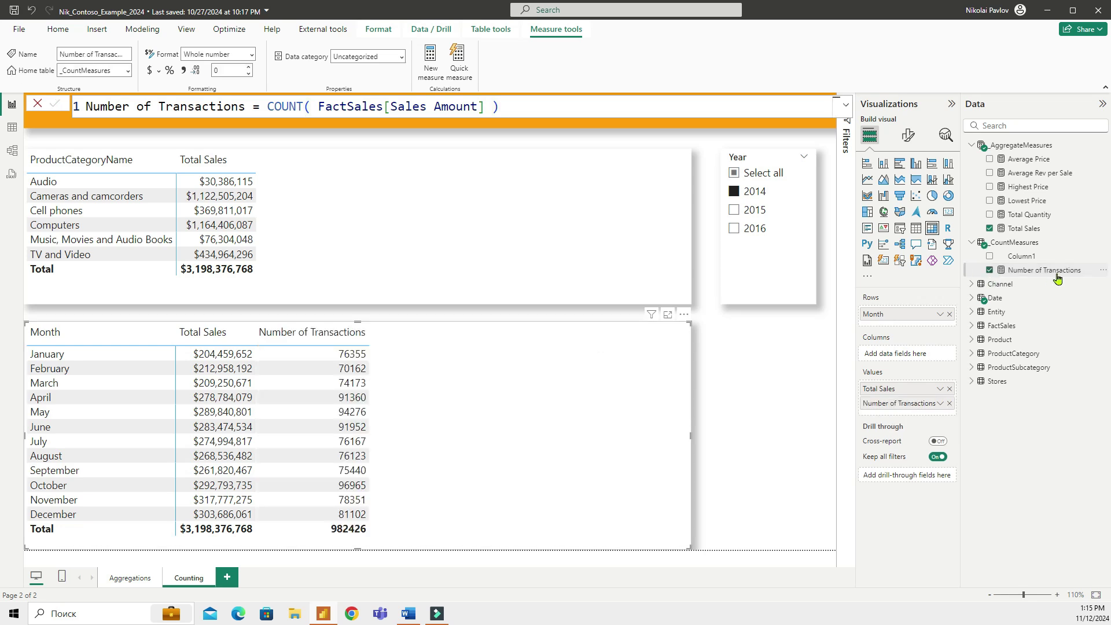
pyautogui.click(183, 71)
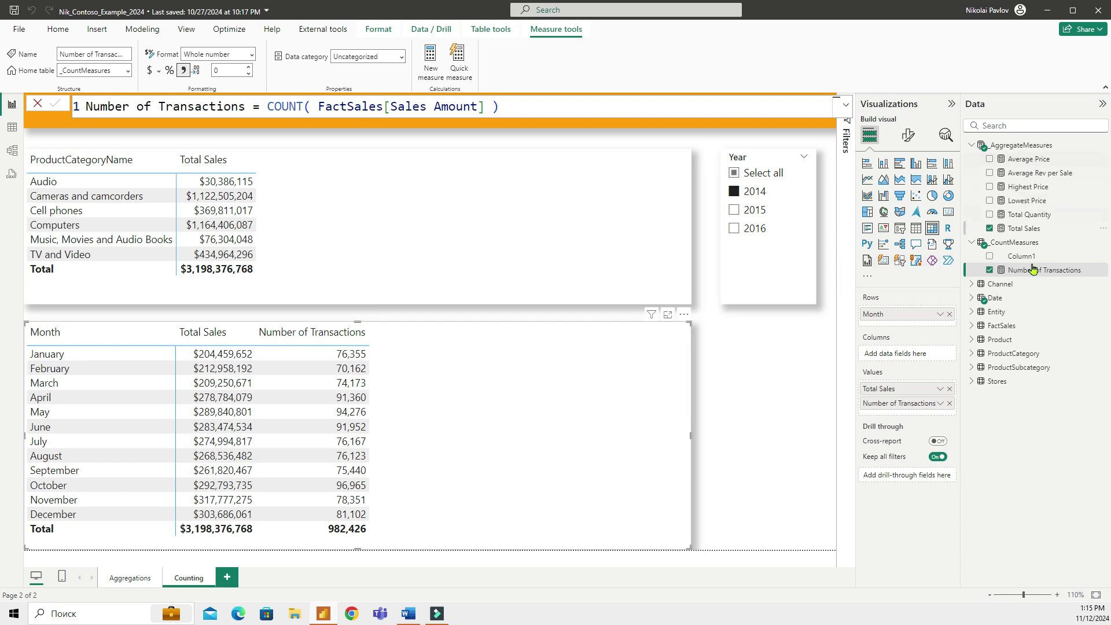
# Create the measure Number of Products = COUNTA('Product'[ProductKey]).
pyautogui.click(430, 64)
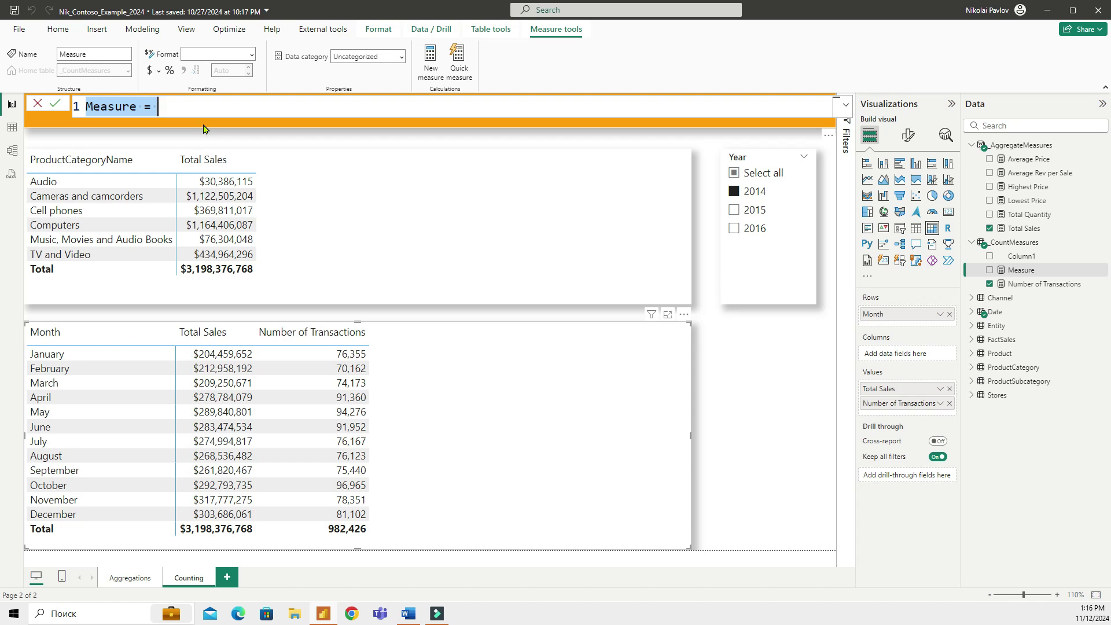
pyautogui.write('Number')
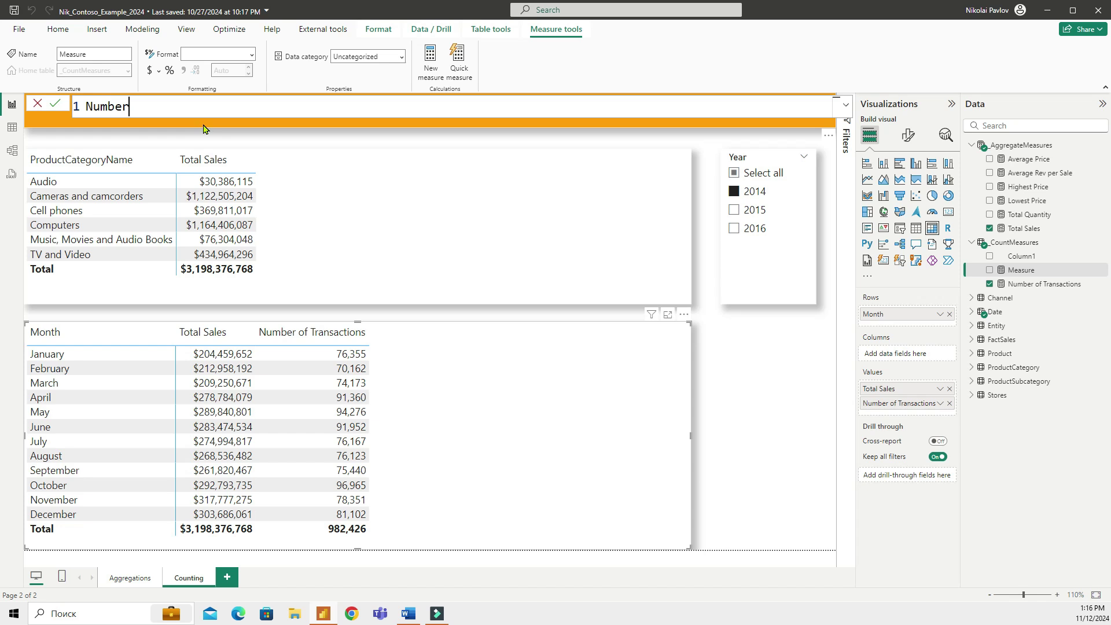
pyautogui.write(' of Products = COUNTA(')
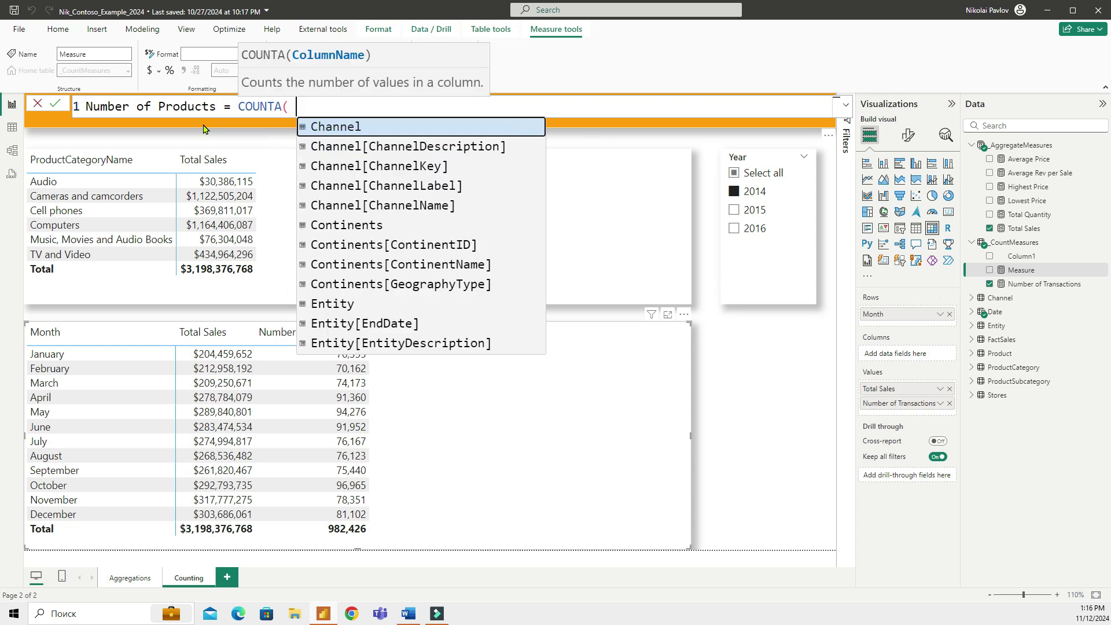
pyautogui.write(' product')
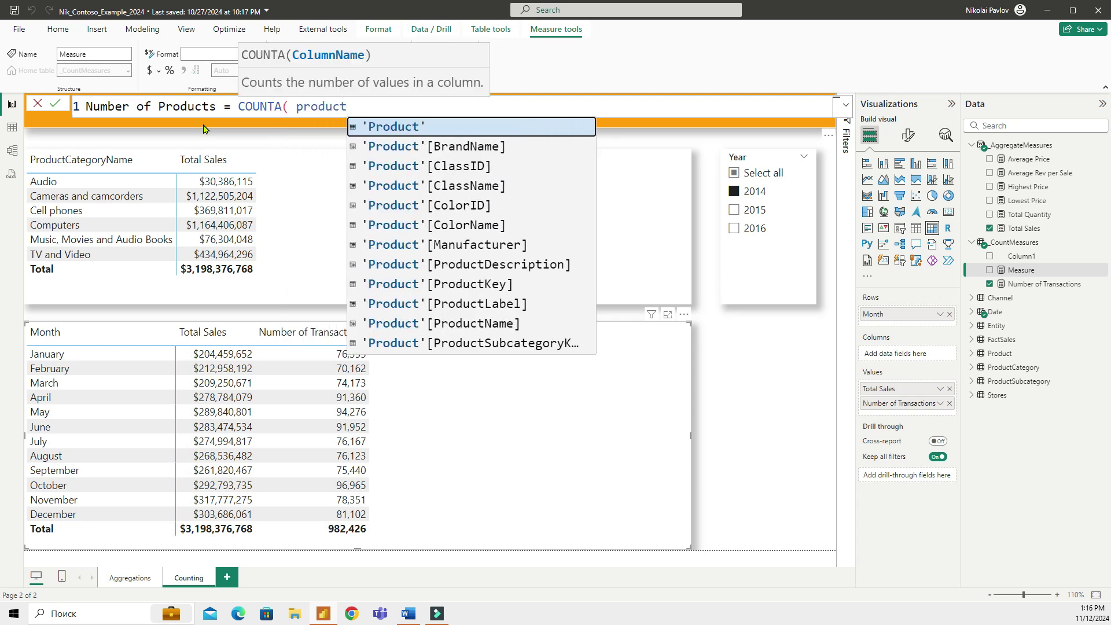
pyautogui.press('Down')
pyautogui.press('Down')
pyautogui.press('Down')
pyautogui.press('Down')
pyautogui.press('Down')
pyautogui.press('Down')
pyautogui.press('Down')
pyautogui.press('Down')
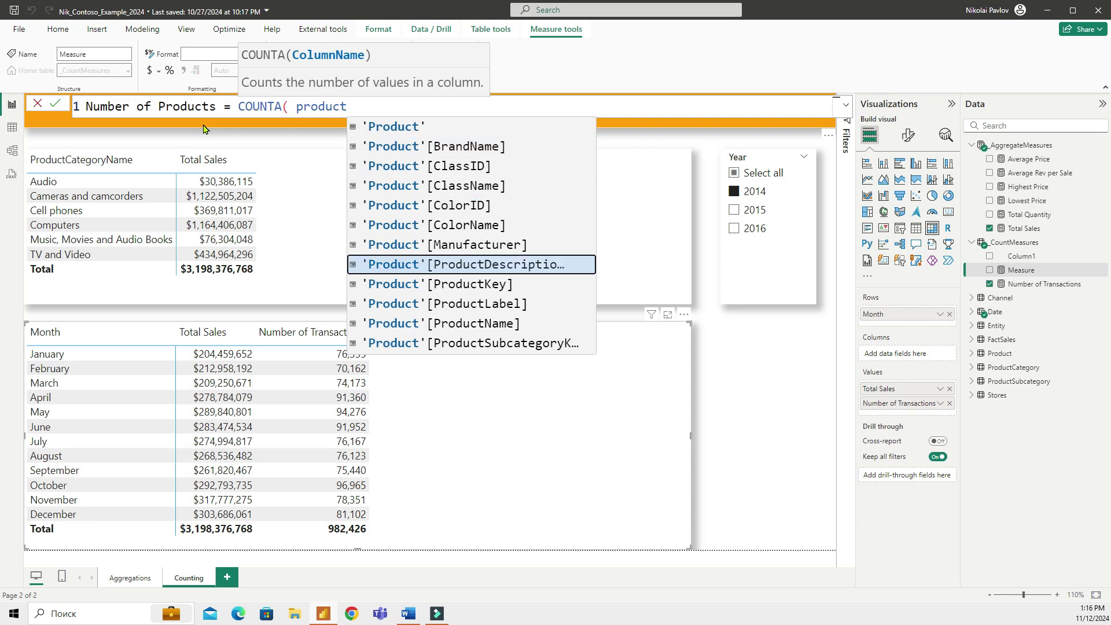
pyautogui.press('Tab')
pyautogui.write(')')
pyautogui.press('Return')
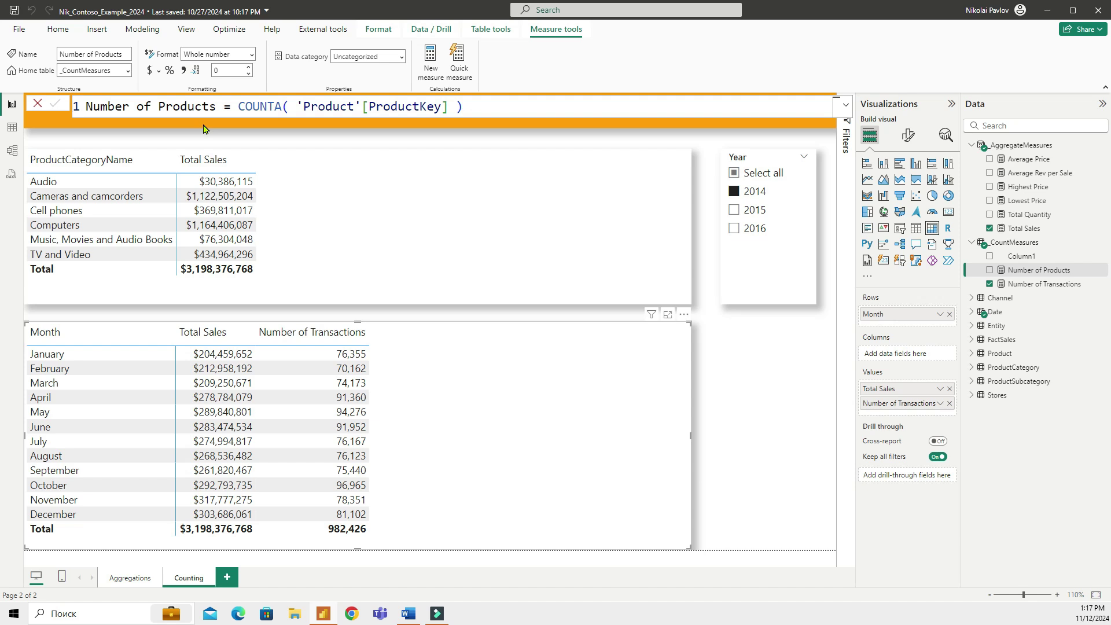
# Add Number of Products to the category table, formatted with thousands separators.
pyautogui.click(203, 129)
pyautogui.click(1051, 271)
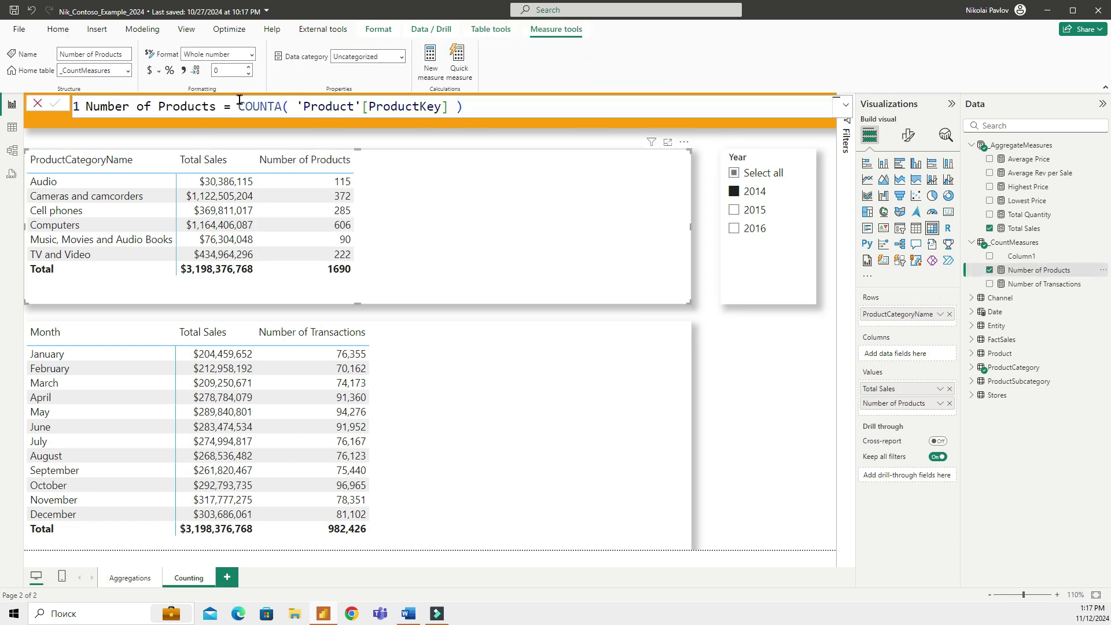
pyautogui.click(180, 74)
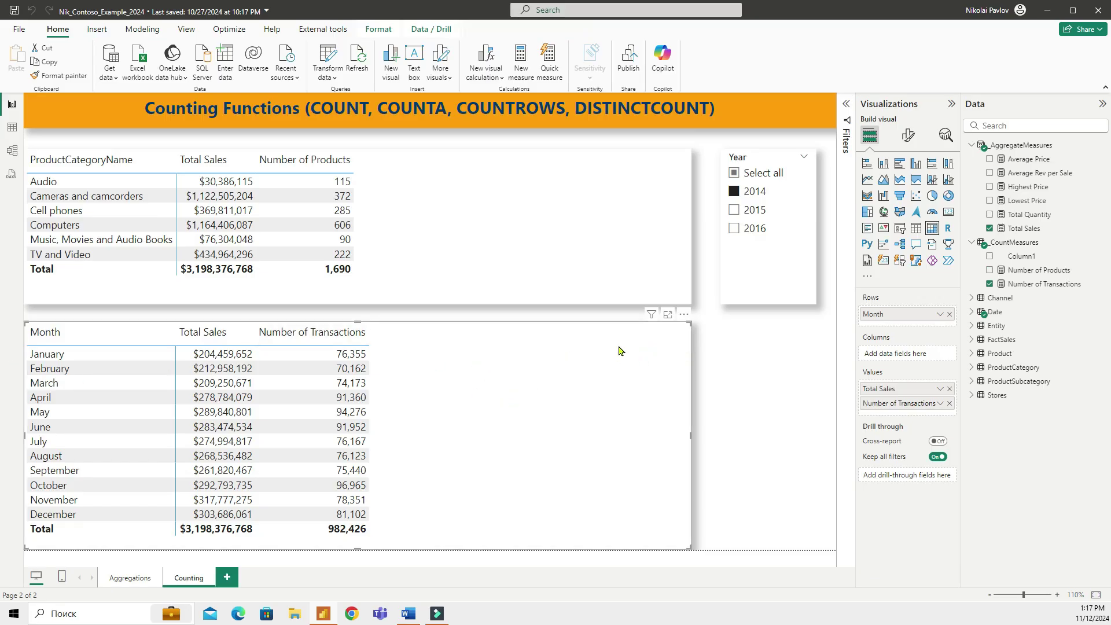
# Create Total Transactions = COUNTROWS(FactSales) in _CountMeasures, formatted with thousands separators.
pyautogui.click(1014, 242)
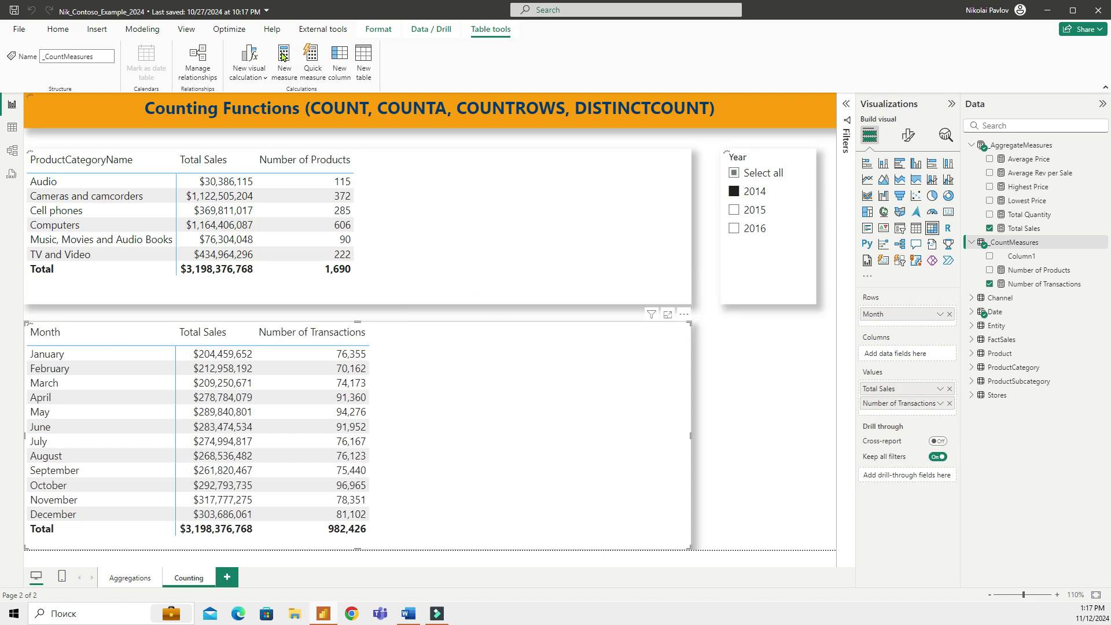
pyautogui.click(283, 55)
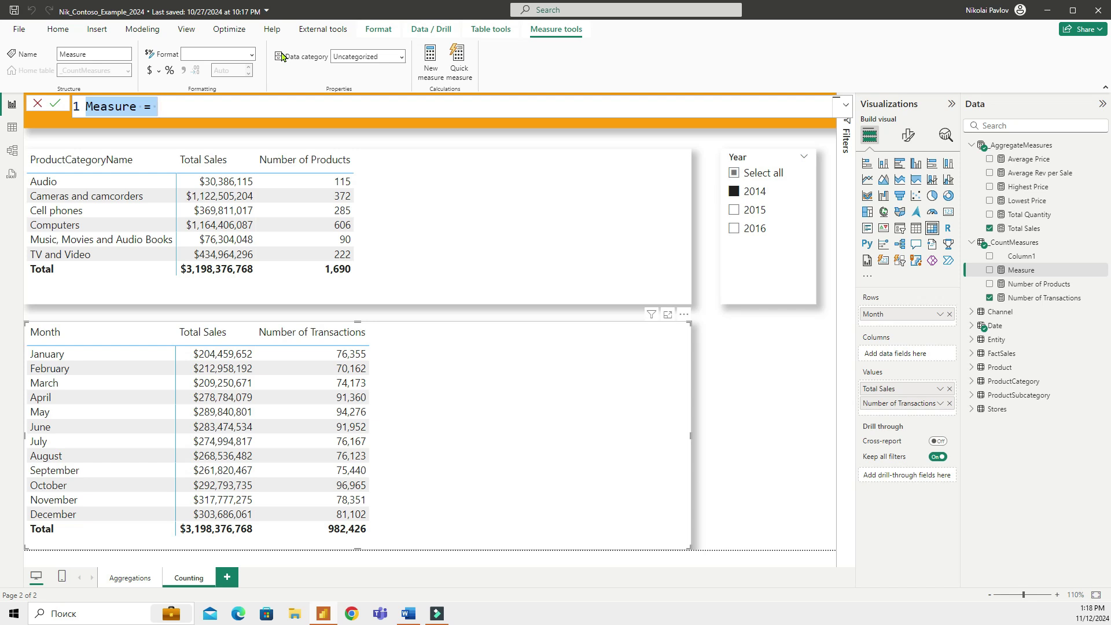
pyautogui.write('Total Transactions = countrows')
pyautogui.press('Tab')
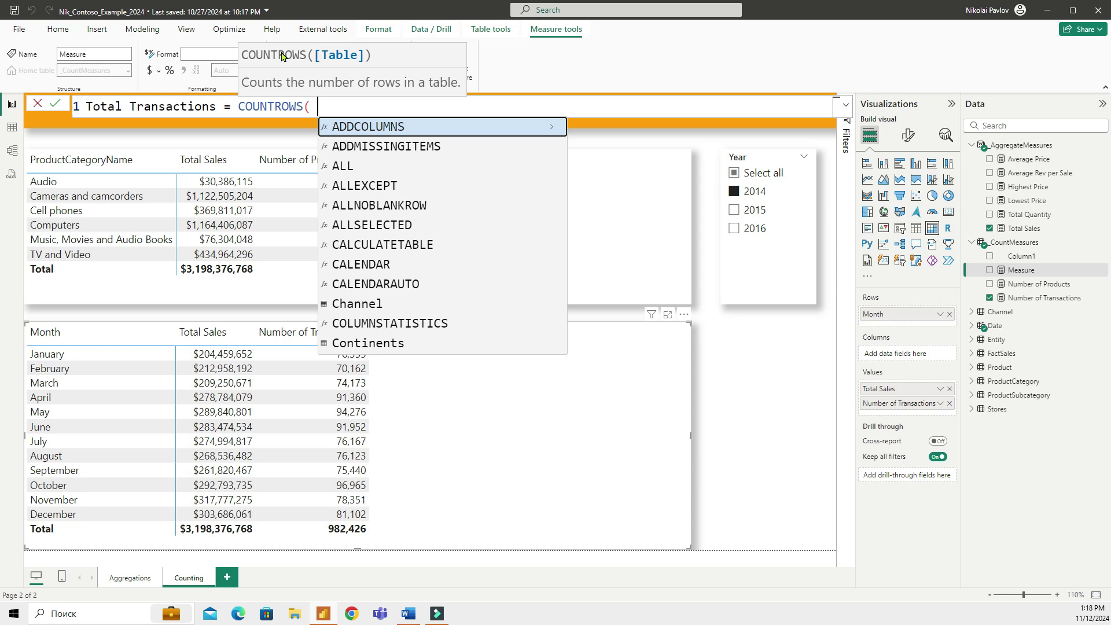
pyautogui.write('fact')
pyautogui.press('Tab')
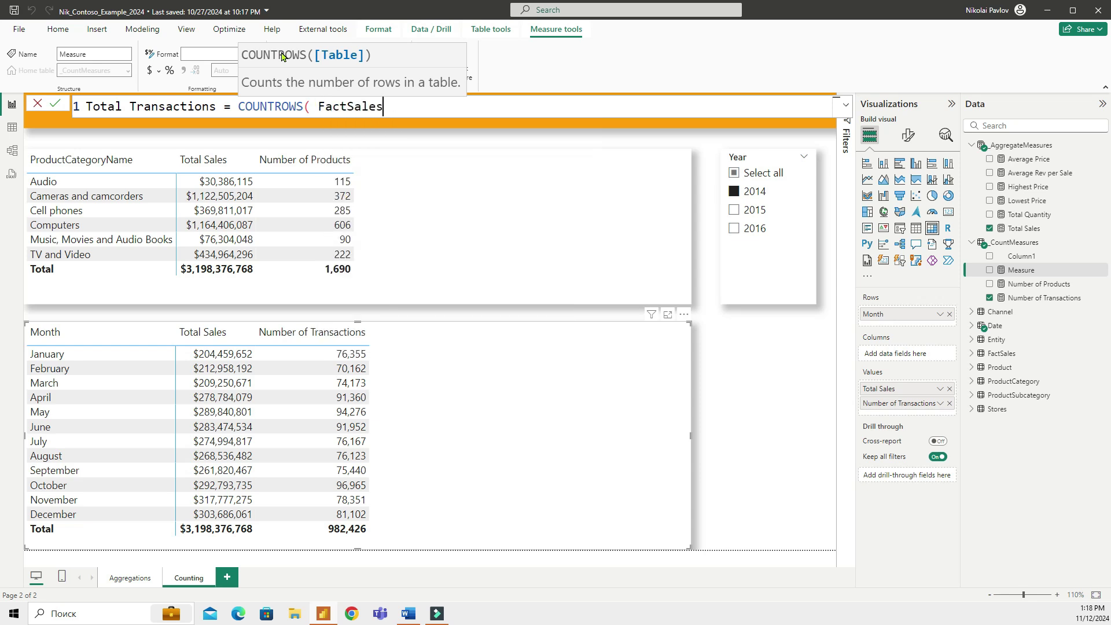
pyautogui.write(')')
pyautogui.press('Return')
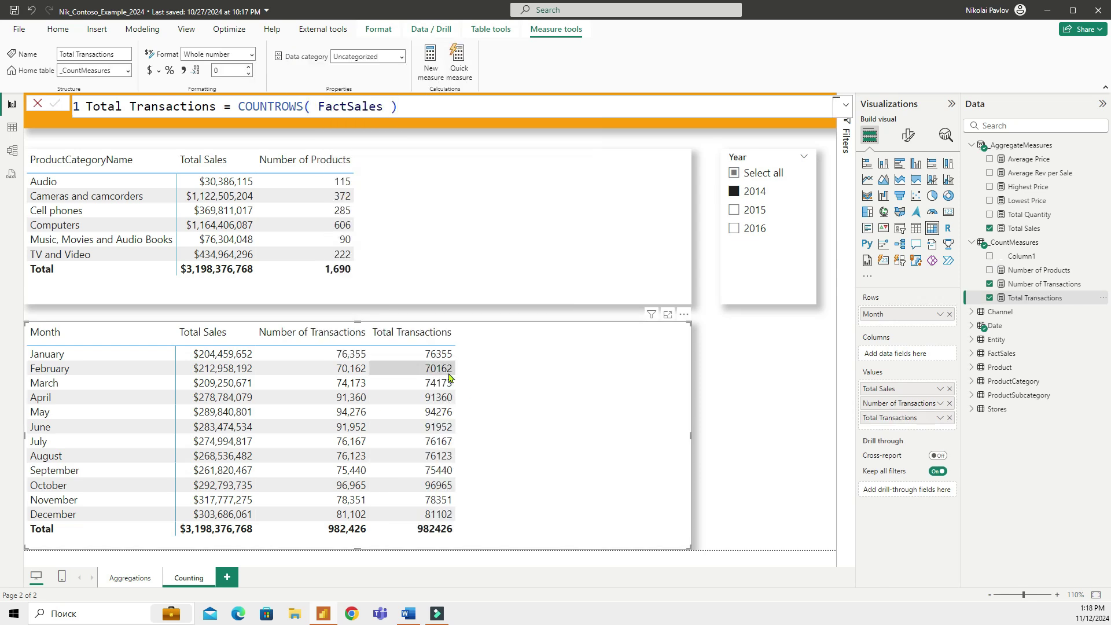
pyautogui.click(184, 70)
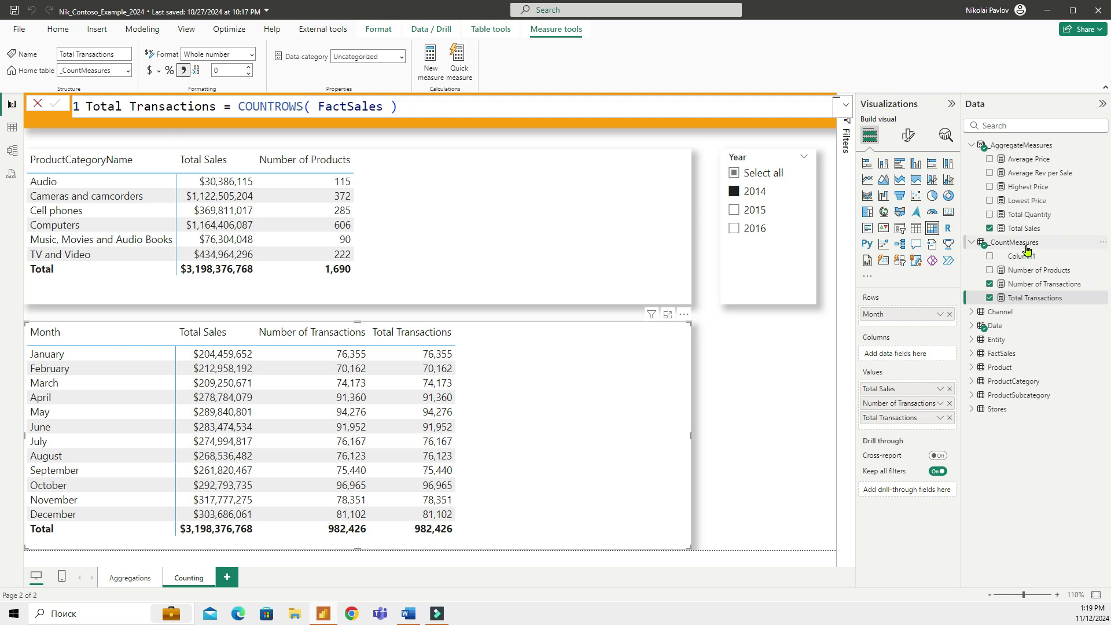
pyautogui.click(1026, 249)
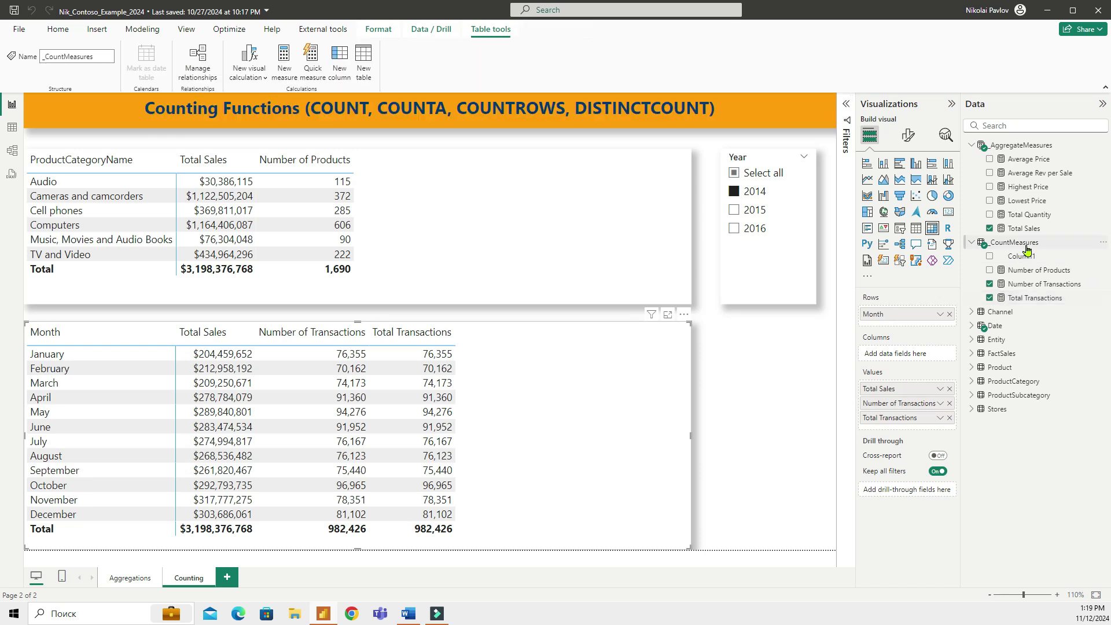
# Create Number of Unique Products Sold = DISTINCTCOUNT(FactSales[ProductKey]) in _CountMeasures.
pyautogui.click(283, 58)
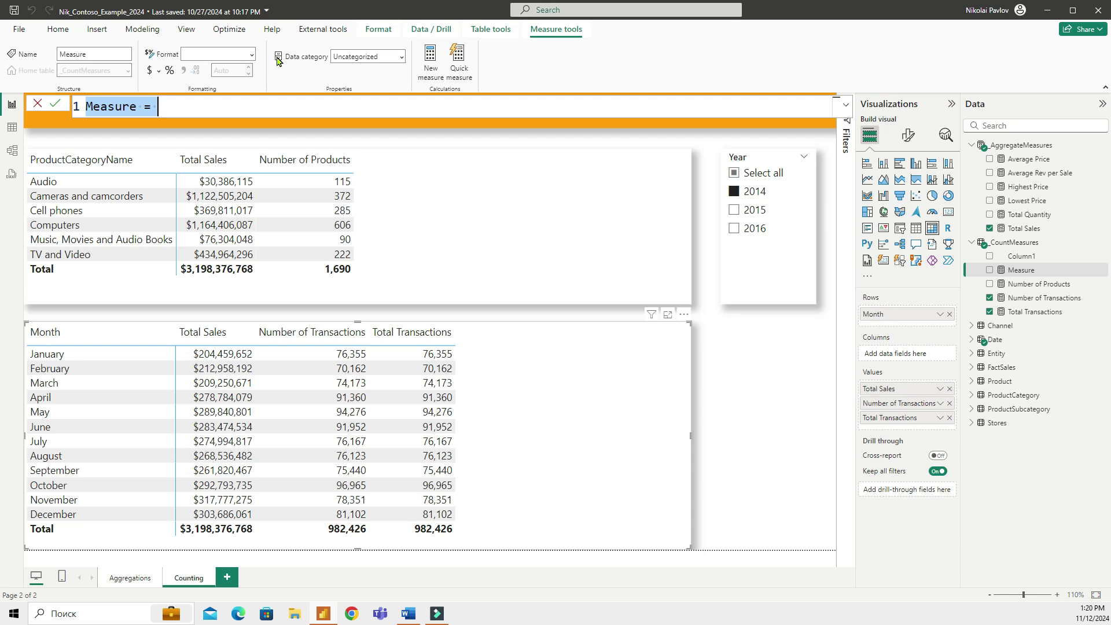
pyautogui.write('Number')
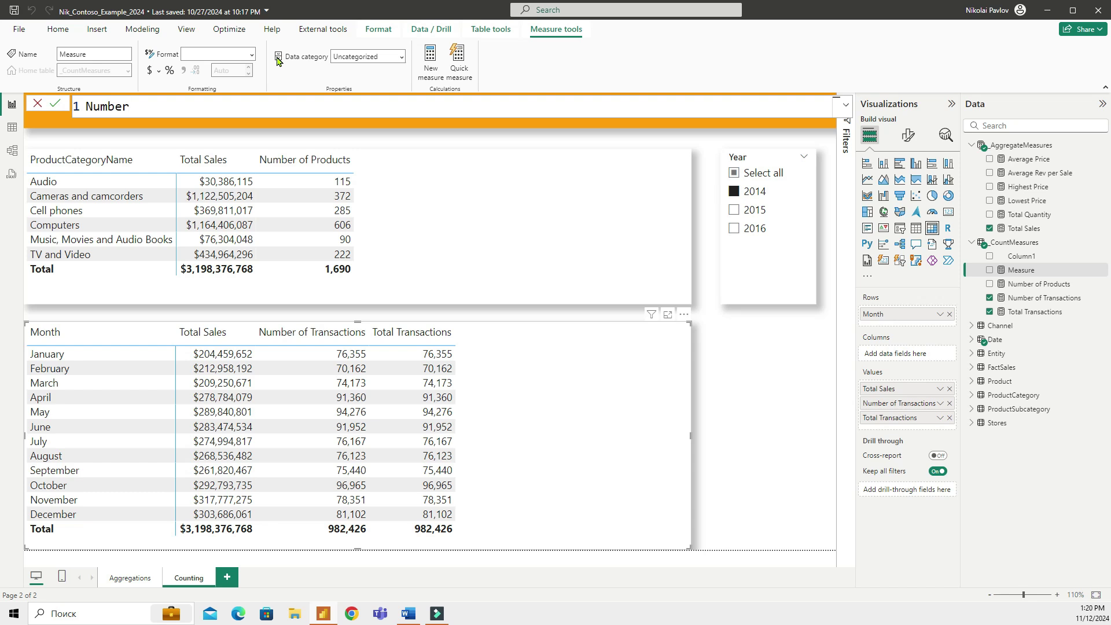
pyautogui.write(' of Unique Products')
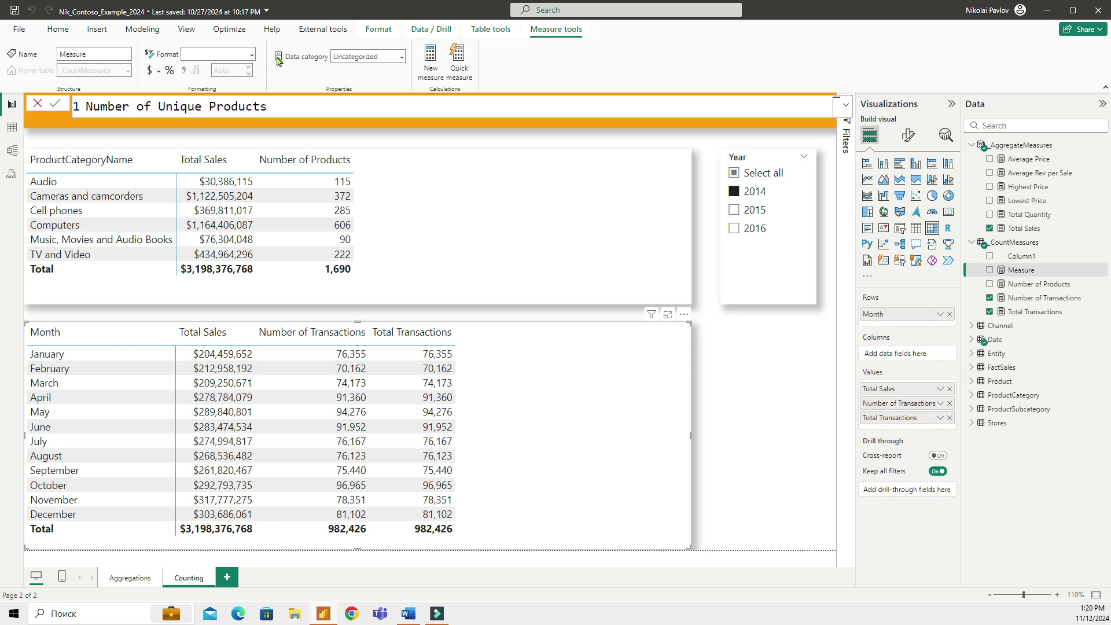
pyautogui.write(' Sold = DIS')
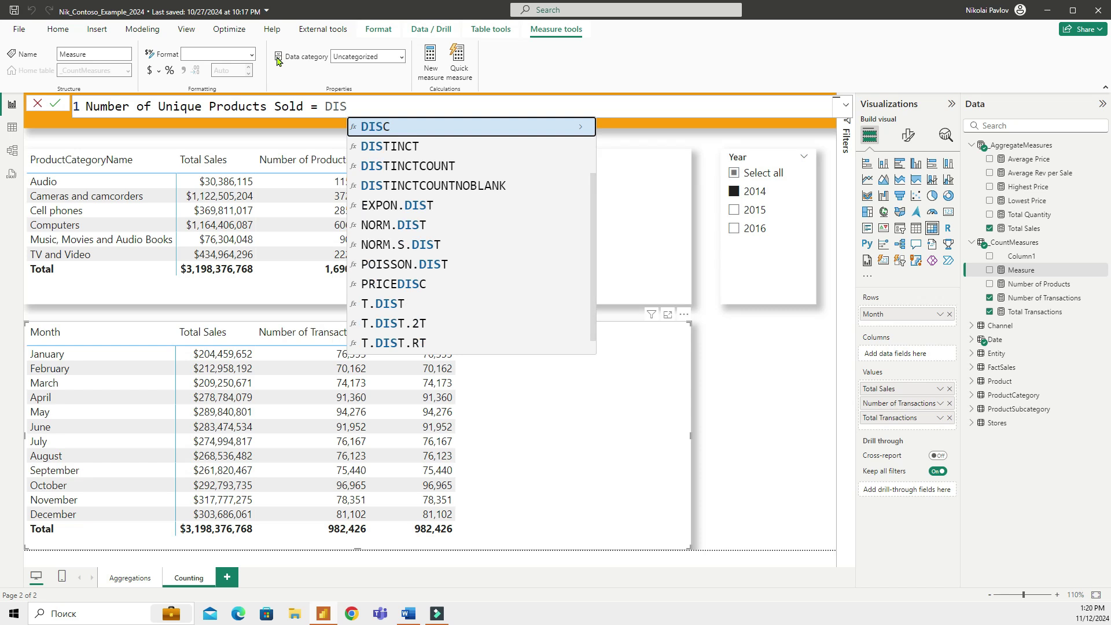
pyautogui.press('Down')
pyautogui.press('Down')
pyautogui.press('Tab')
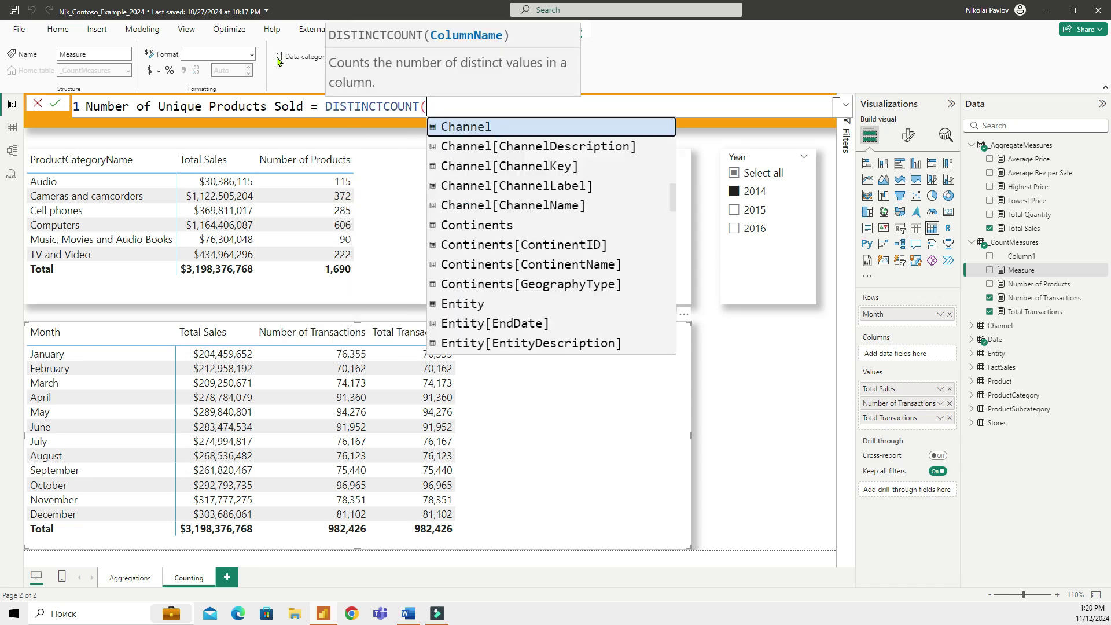
pyautogui.write('product')
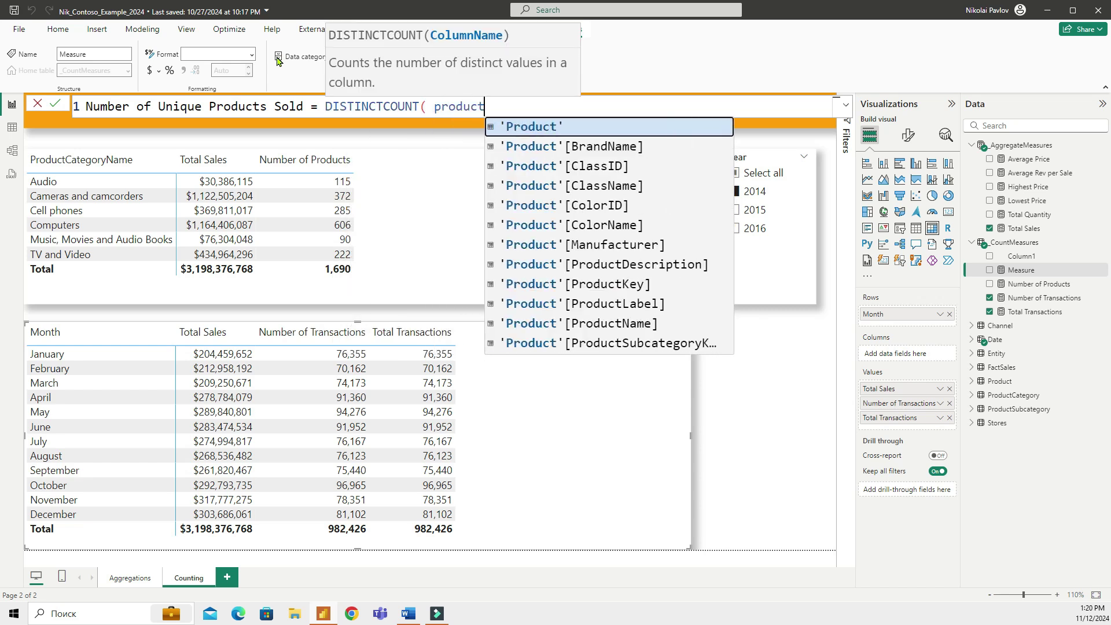
pyautogui.hotkey('ctrl', 'BackSpace')
pyautogui.write('factsales')
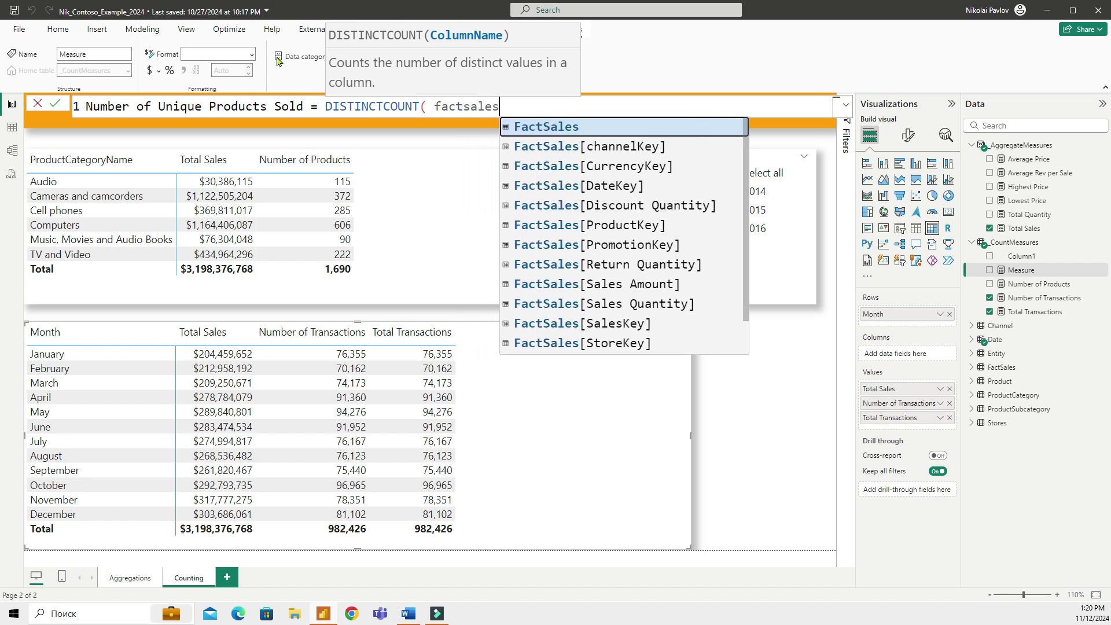
pyautogui.press('Down')
pyautogui.press('Down')
pyautogui.press('Down')
pyautogui.press('Down')
pyautogui.press('Down')
pyautogui.press('Down')
pyautogui.press('Up')
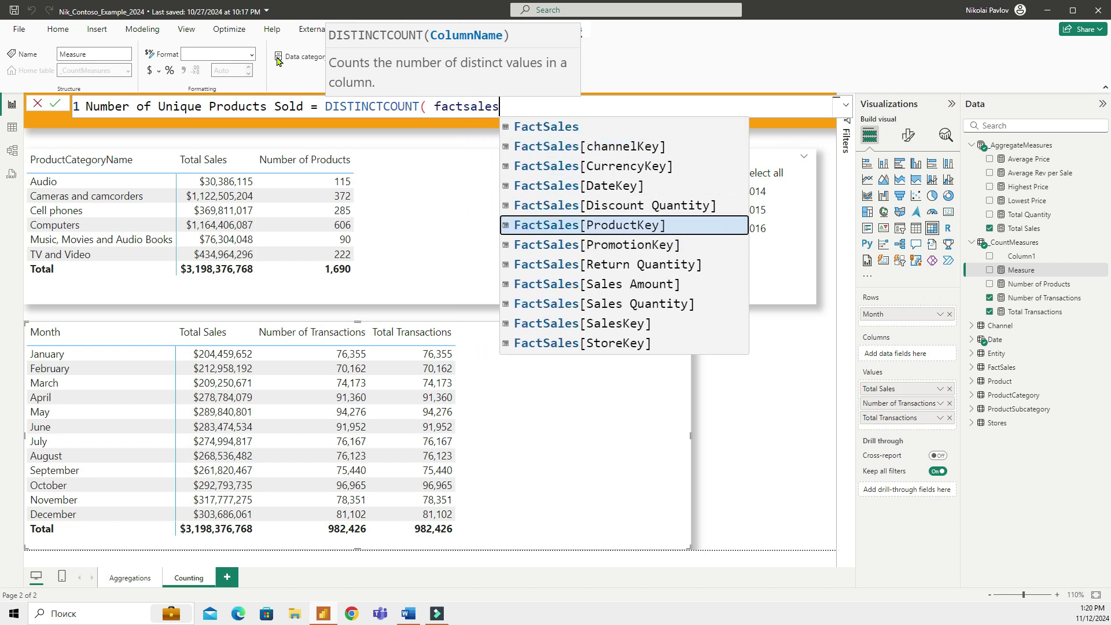
pyautogui.press('Tab')
pyautogui.write(')')
pyautogui.press('Return')
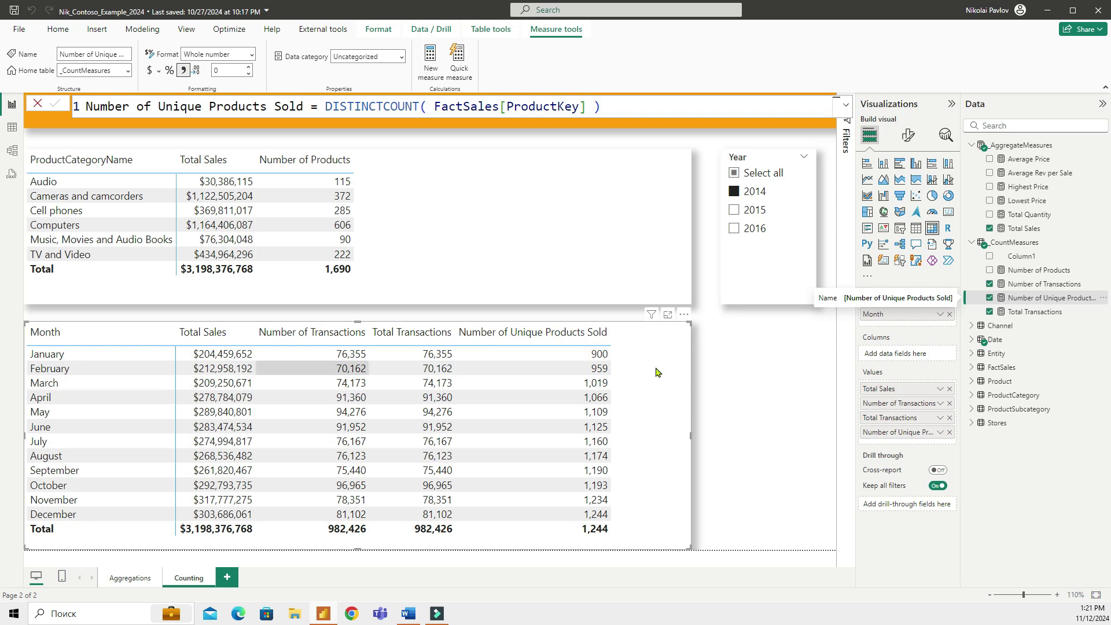
pyautogui.click(554, 355)
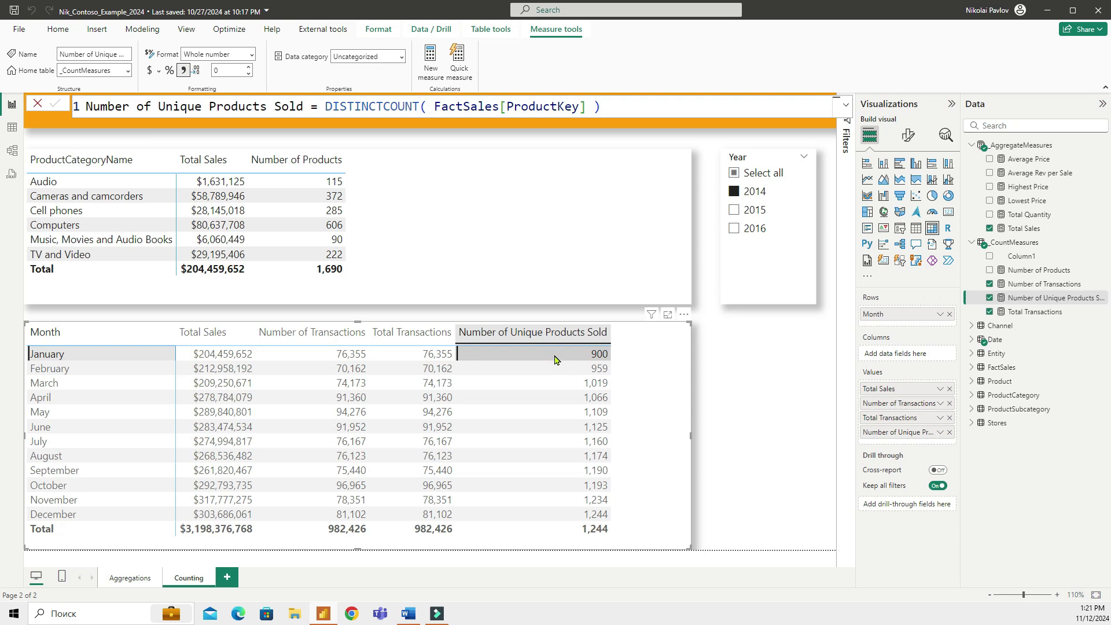
pyautogui.click(554, 359)
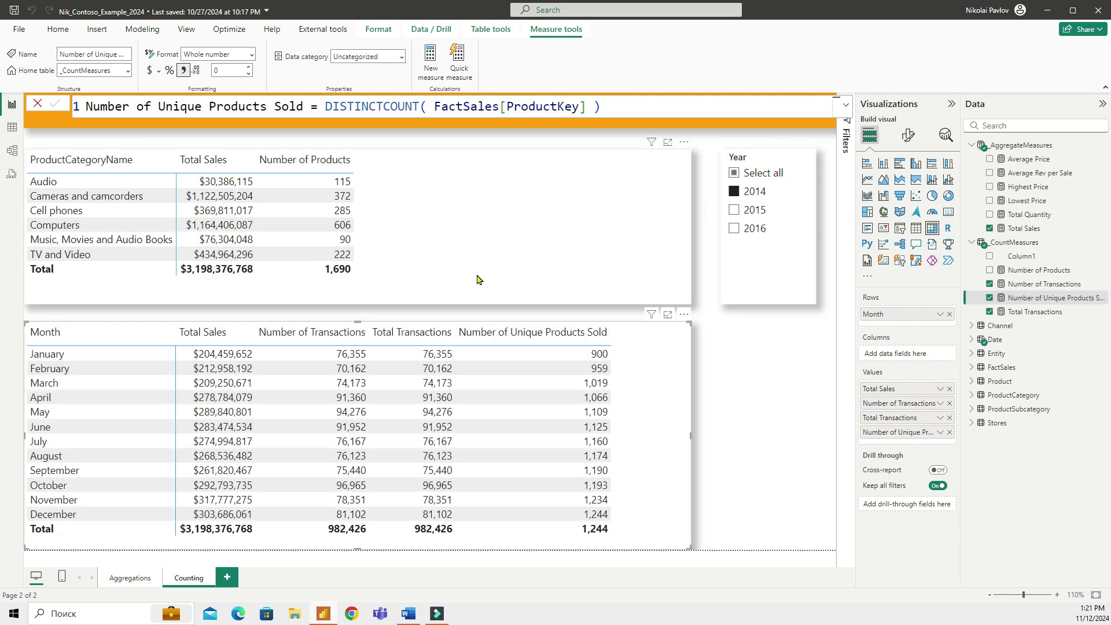